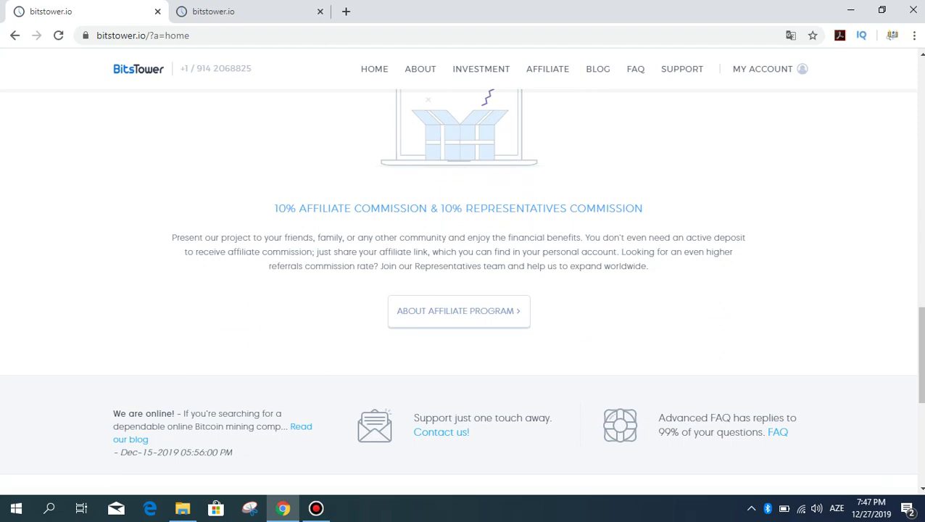
# Step: Look through the home page's affiliate program, support and cloud mining service sections
pyautogui.scroll(-3, 461, 280)
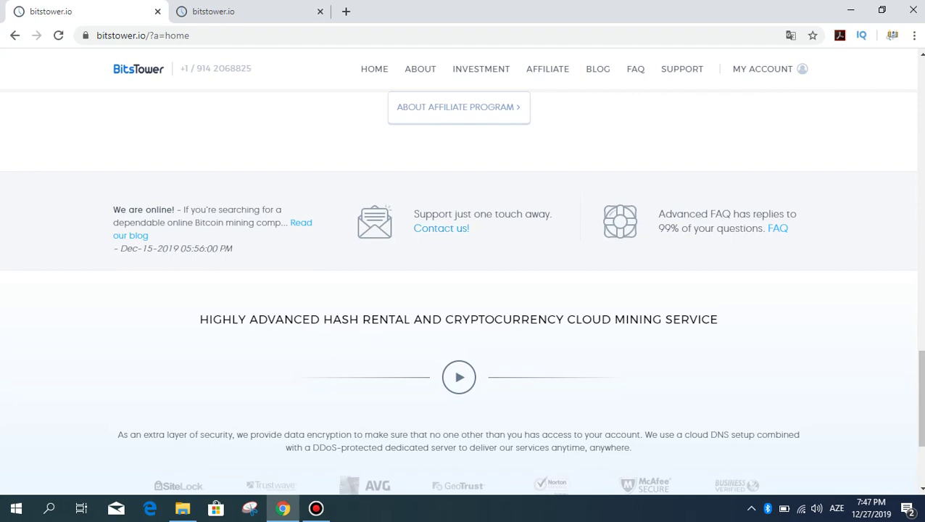
pyautogui.scroll(20, 458, 290)
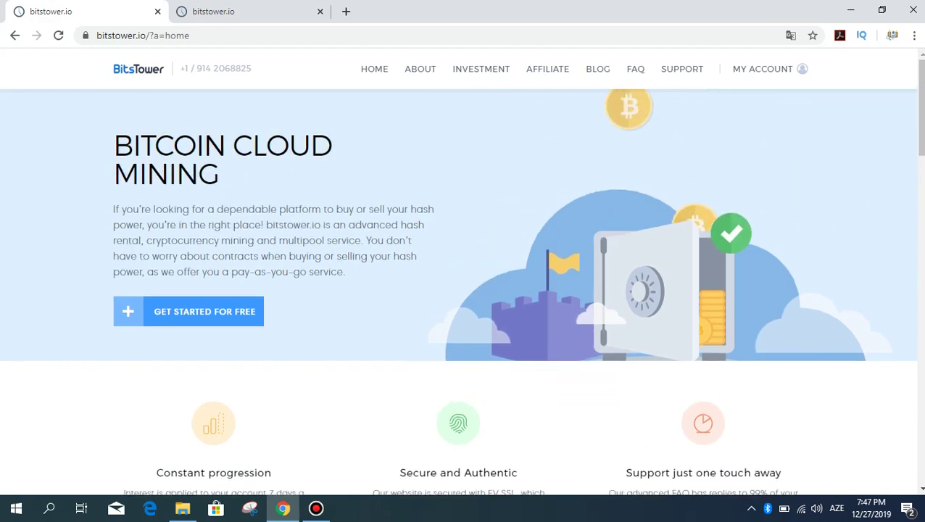
pyautogui.scroll(-5, 461, 290)
pyautogui.scroll(-15, 461, 290)
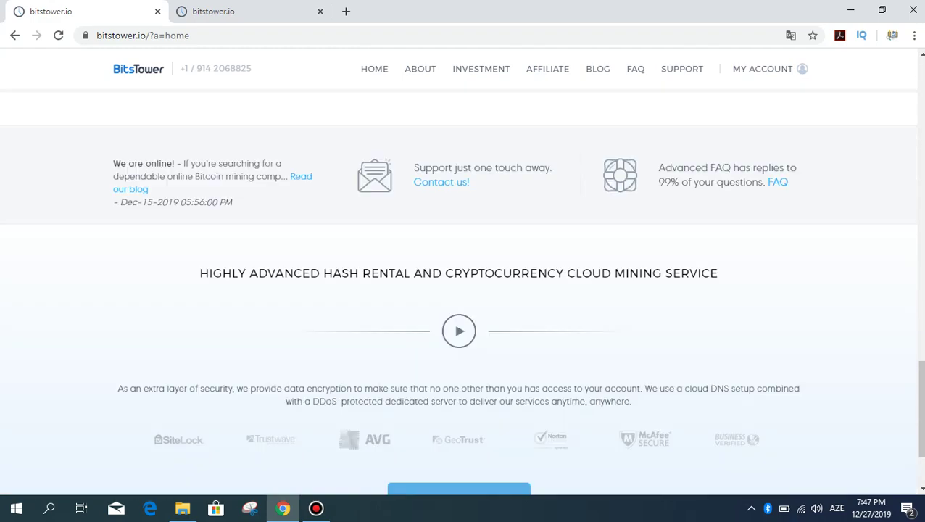
pyautogui.scroll(2, 461, 290)
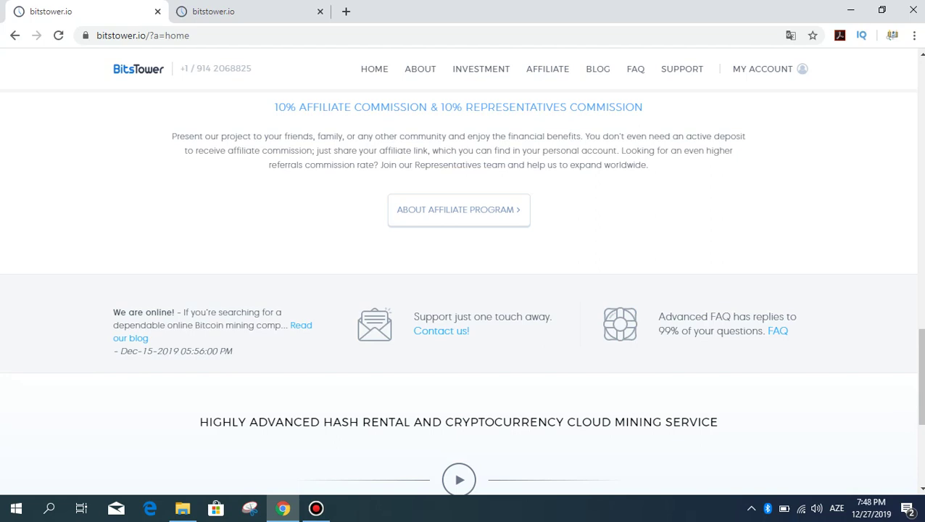
pyautogui.scroll(3, 462, 290)
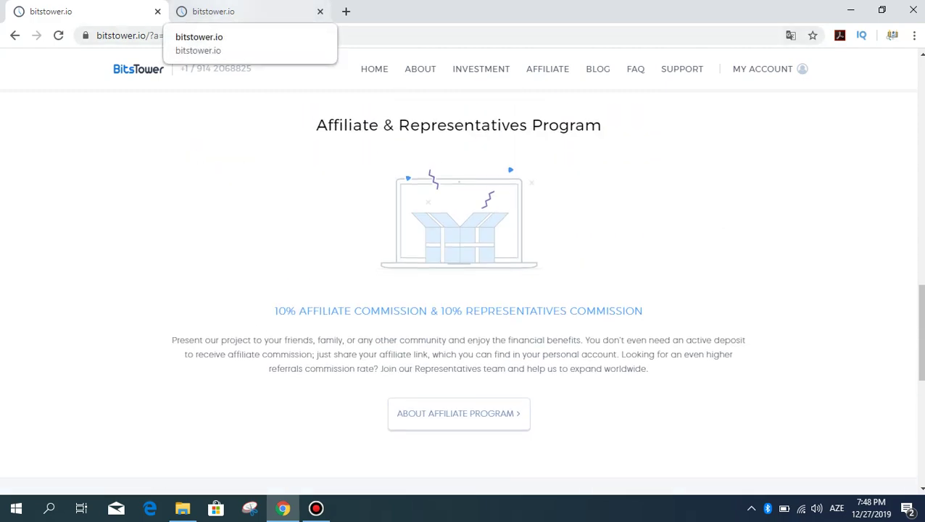
# Step: Switch to the open account overview and review the balance, active deposit and recent activity
pyautogui.click(217, 12)
pyautogui.scroll(2, 461, 290)
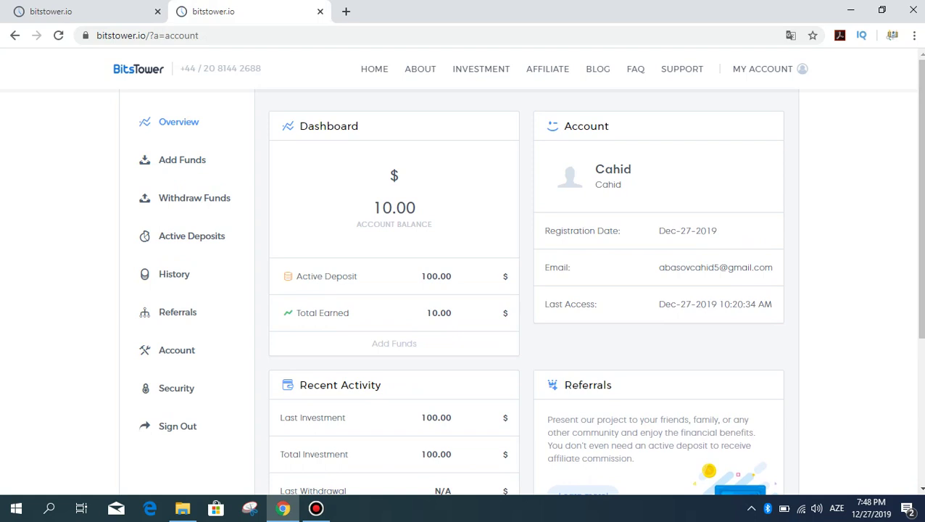
pyautogui.moveTo(421, 276); pyautogui.dragTo(440, 276)
pyautogui.scroll(-1, 462, 290)
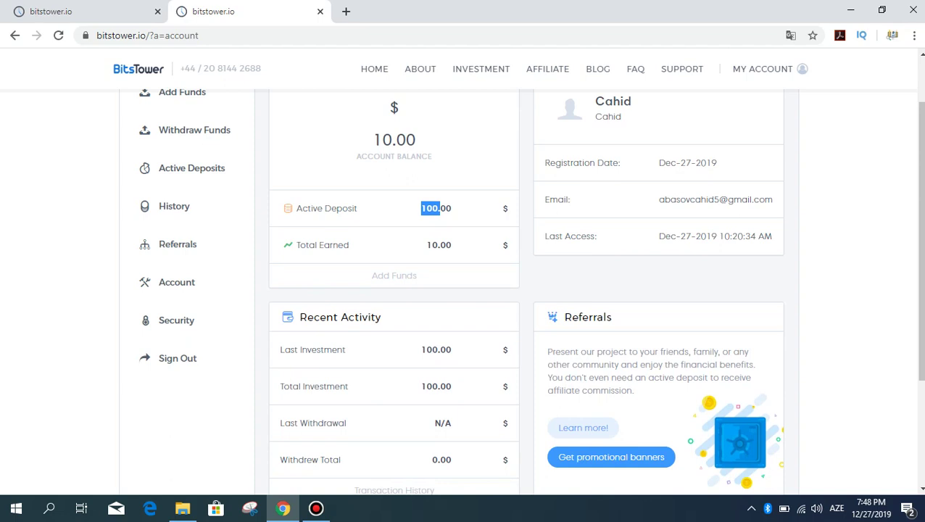
pyautogui.scroll(1, 463, 290)
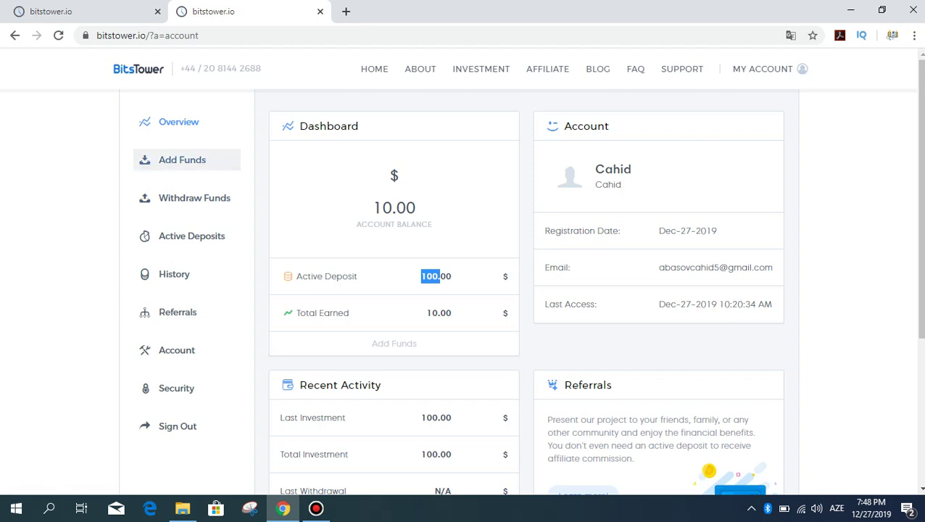
# Step: Open the deposit page and examine the spend ranges and daily profit of Plans 1 to 3
pyautogui.click(182, 160)
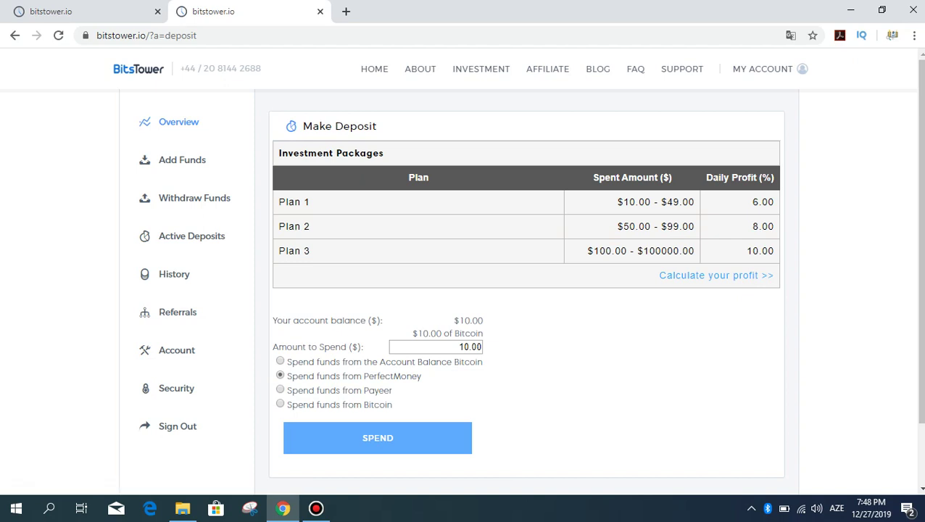
pyautogui.moveTo(302, 203); pyautogui.dragTo(305, 251)
pyautogui.click(305, 251)
pyautogui.moveTo(752, 227); pyautogui.dragTo(759, 227)
pyautogui.moveTo(588, 252); pyautogui.dragTo(610, 251)
pyautogui.click(616, 251)
pyautogui.moveTo(747, 251); pyautogui.dragTo(754, 252)
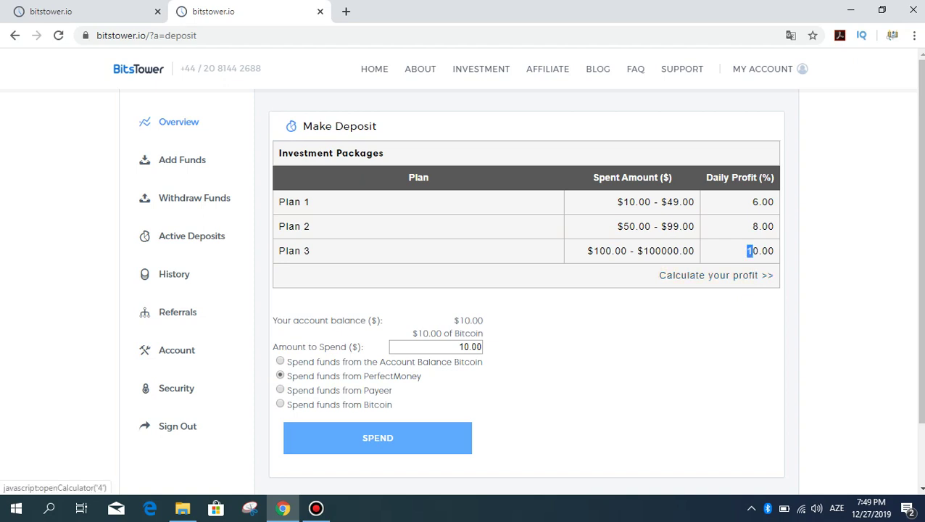
# Step: Open the profit calculator and calculate the return for an amount of $100.00
pyautogui.click(743, 276)
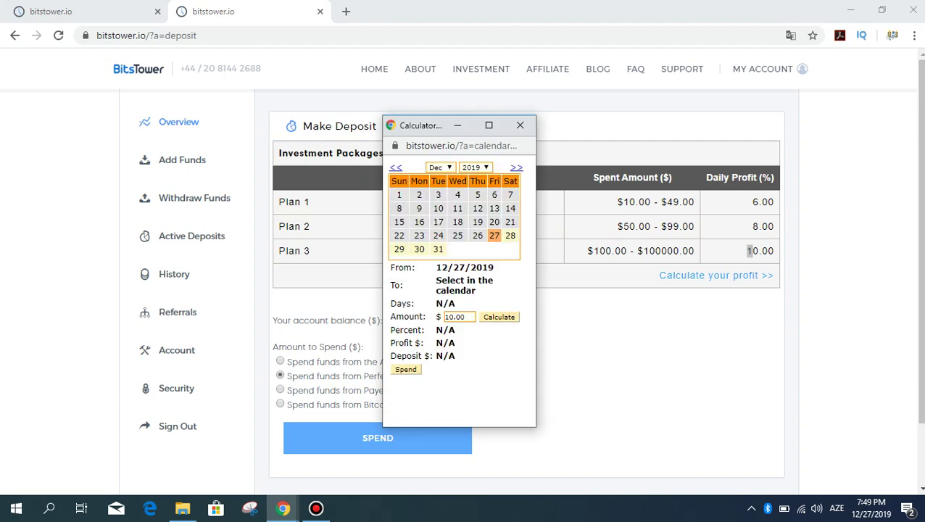
pyautogui.click(498, 317)
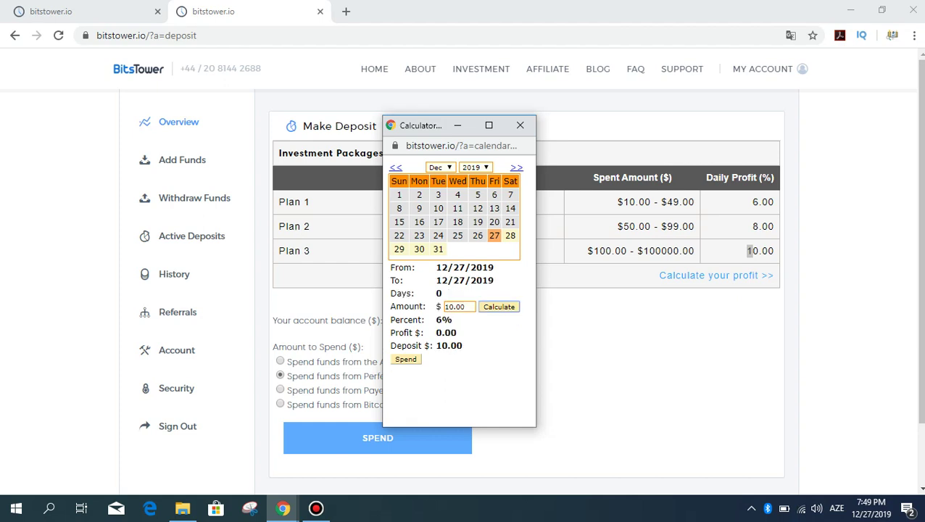
pyautogui.click(449, 306)
pyautogui.write('0')
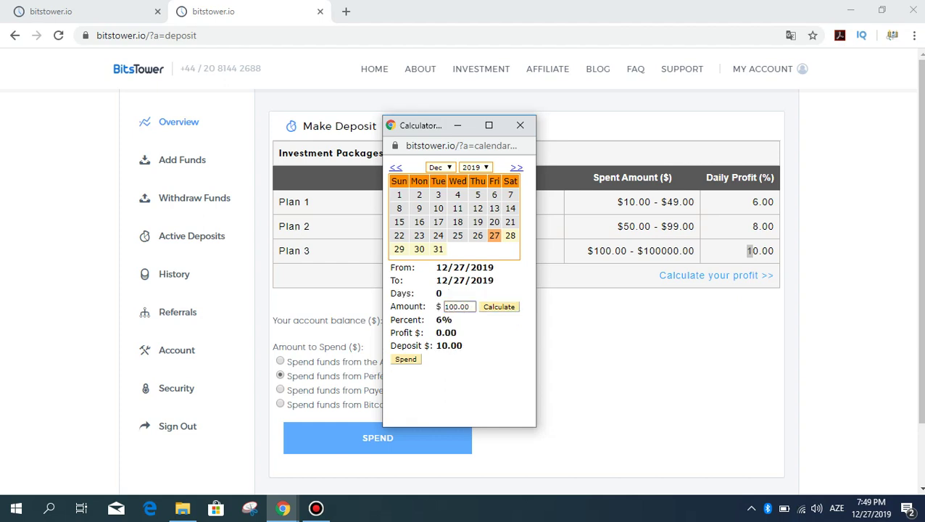
pyautogui.click(499, 307)
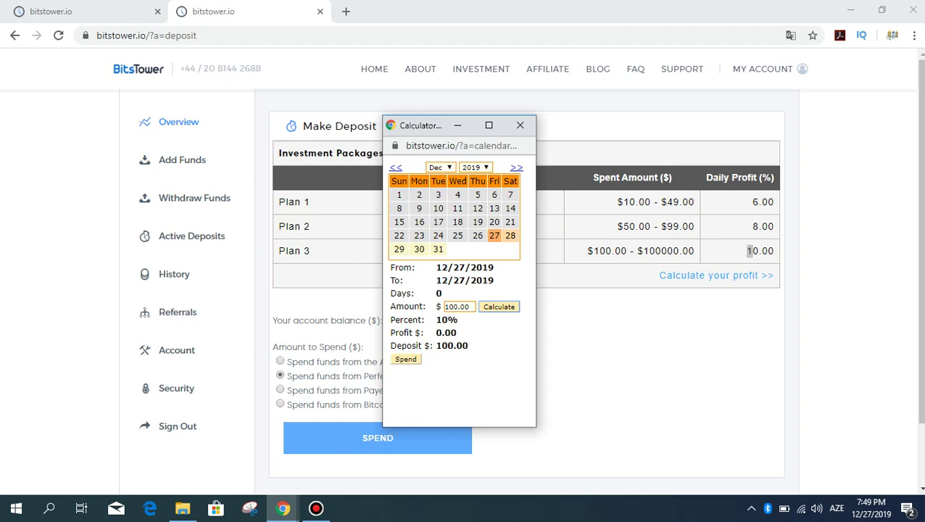
# Step: Check the projected profit for end dates December 28, 29, 30 and 31, 2019, and close the calculator
pyautogui.click(510, 235)
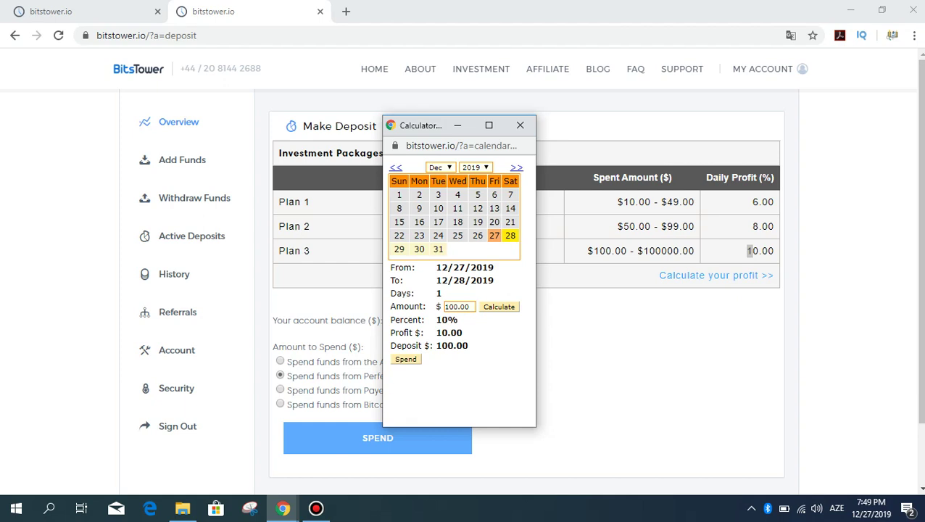
pyautogui.click(399, 249)
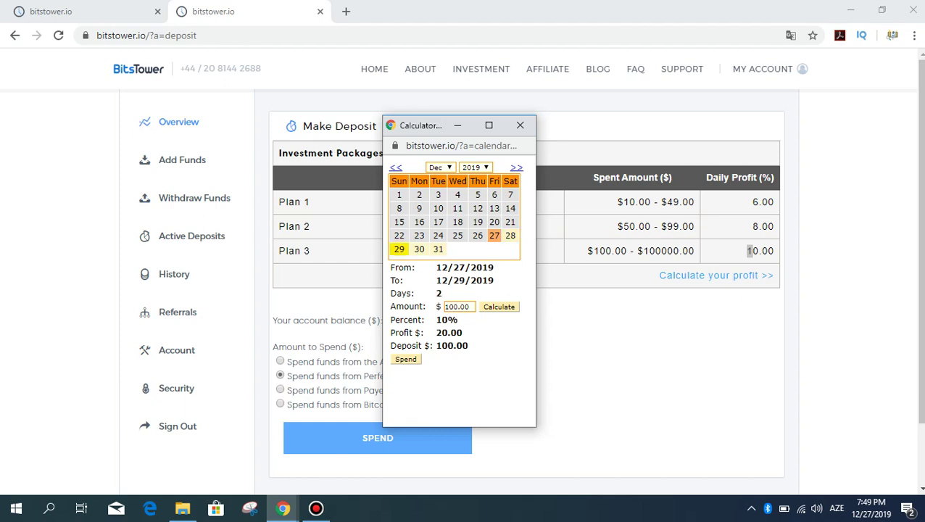
pyautogui.click(419, 249)
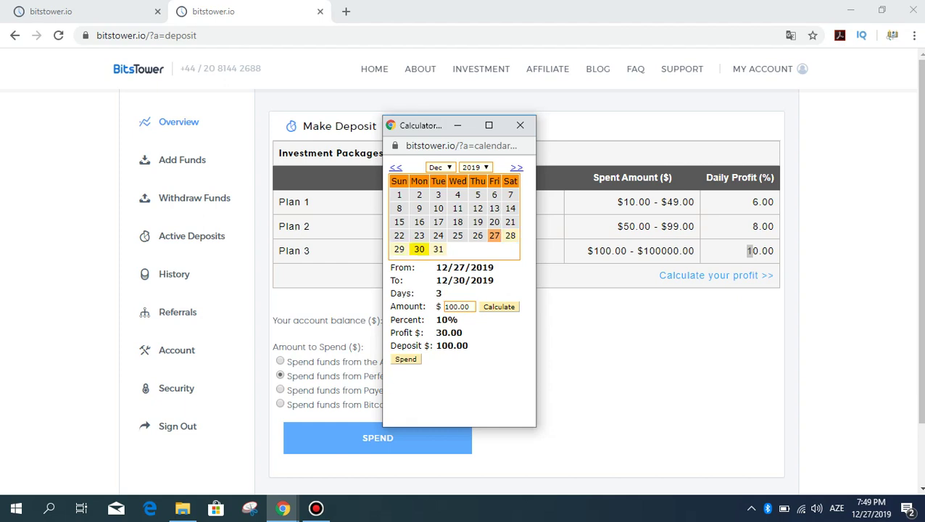
pyautogui.click(438, 249)
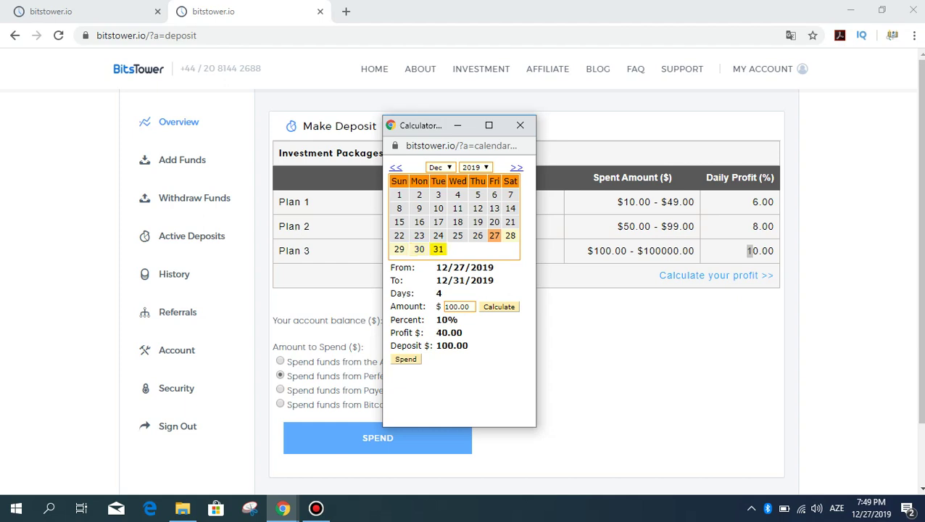
pyautogui.click(520, 124)
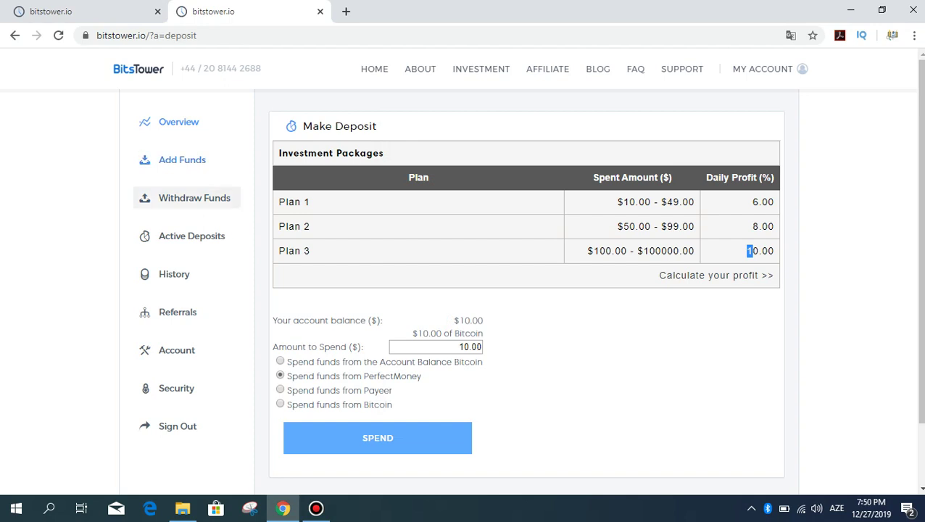
# Step: Request a withdrawal of $10.00 in Bitcoin with the default comment and confirm it
pyautogui.click(194, 198)
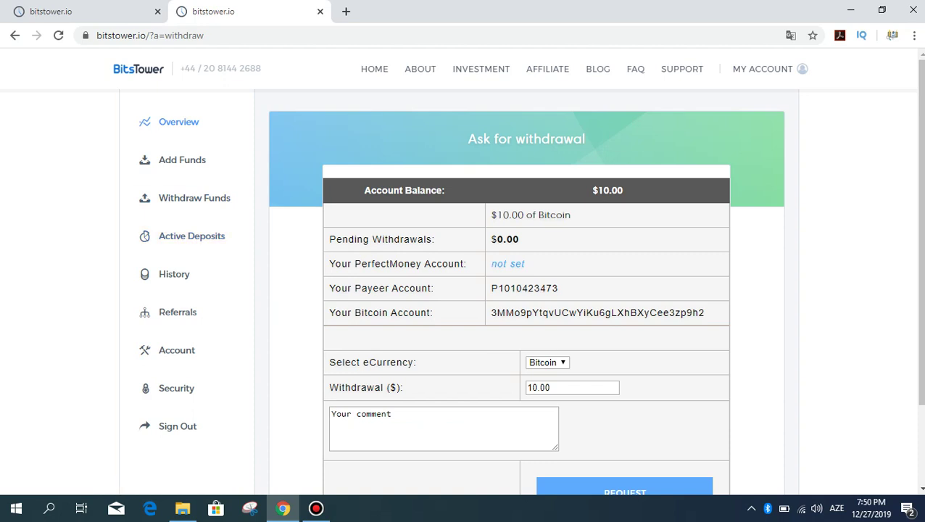
pyautogui.scroll(-1, 463, 290)
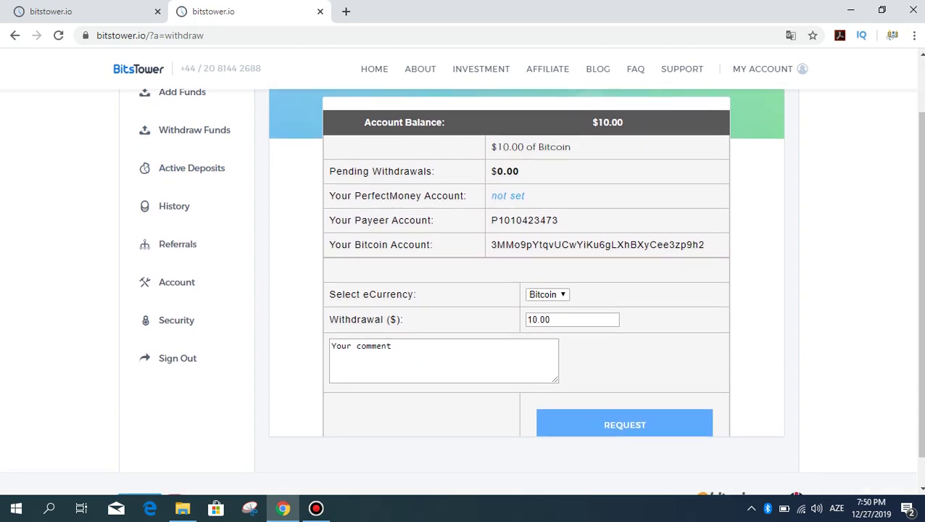
pyautogui.scroll(1, 462, 290)
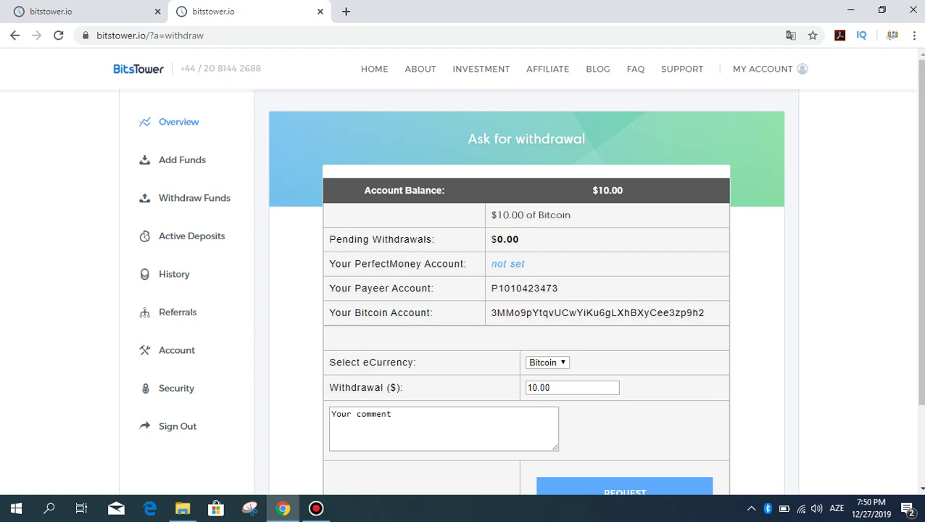
pyautogui.click(548, 363)
pyautogui.click(638, 362)
pyautogui.scroll(-1, 527, 304)
pyautogui.click(392, 346)
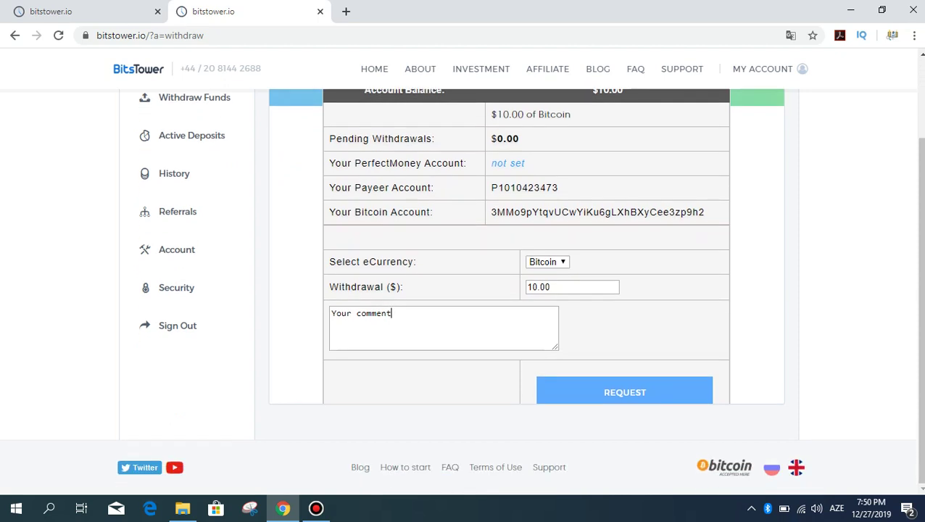
pyautogui.scroll(-1, 623, 392)
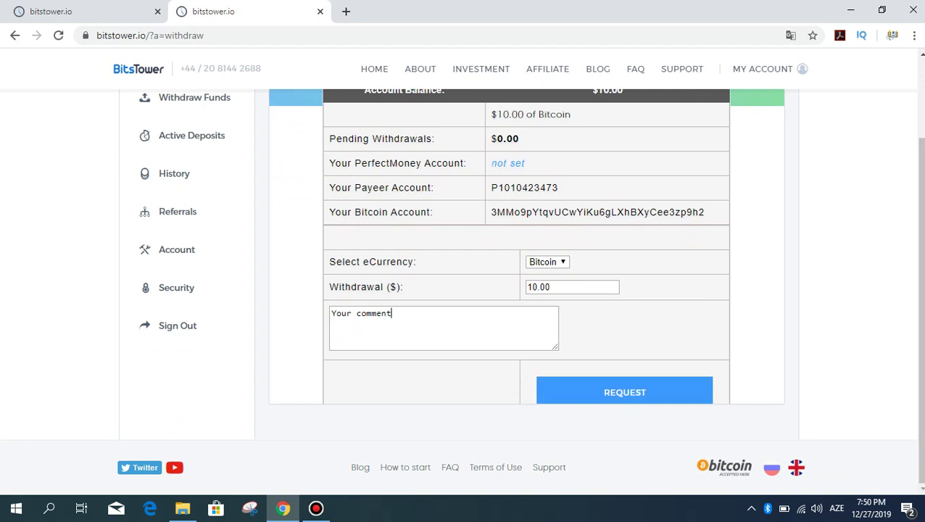
pyautogui.click(624, 391)
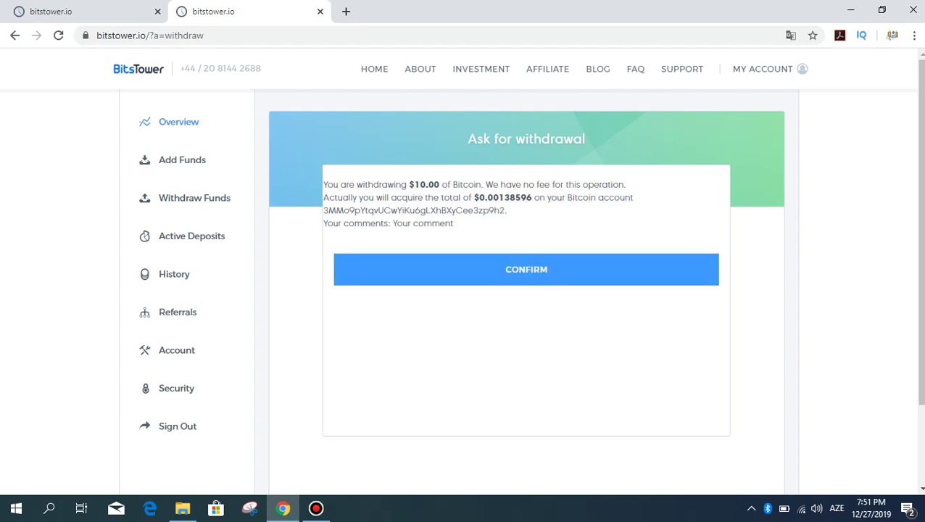
pyautogui.click(526, 270)
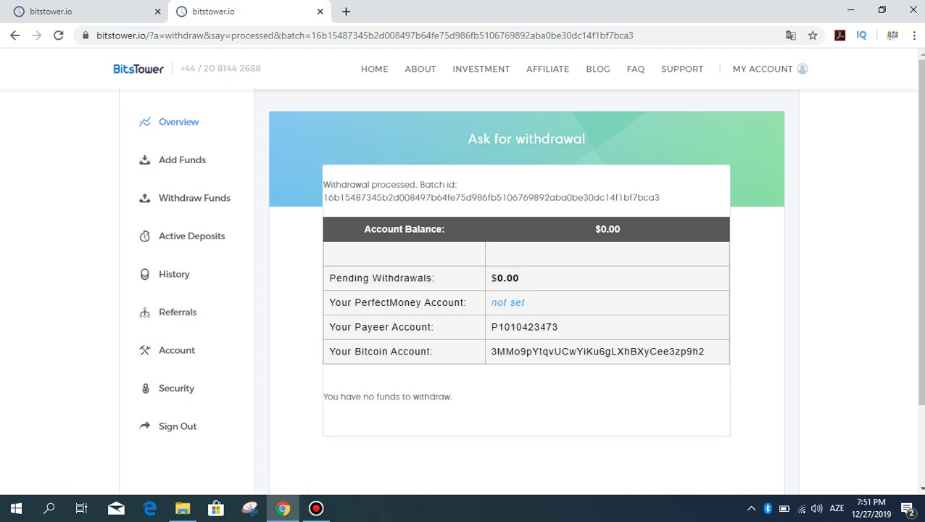
# Step: Select and copy the batch ID of the processed withdrawal
pyautogui.tripleClick(490, 197)
pyautogui.click(491, 197)
pyautogui.doubleClick(490, 197)
pyautogui.hotkey('ctrl', 'c')
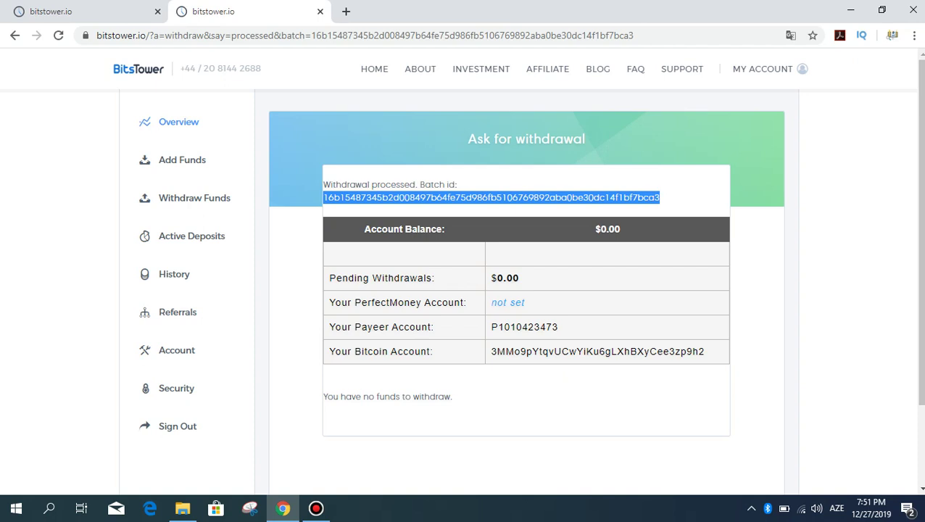
# Step: Open blockchain.com in a new browser tab, without the autocompleted wallet address path
pyautogui.click(346, 11)
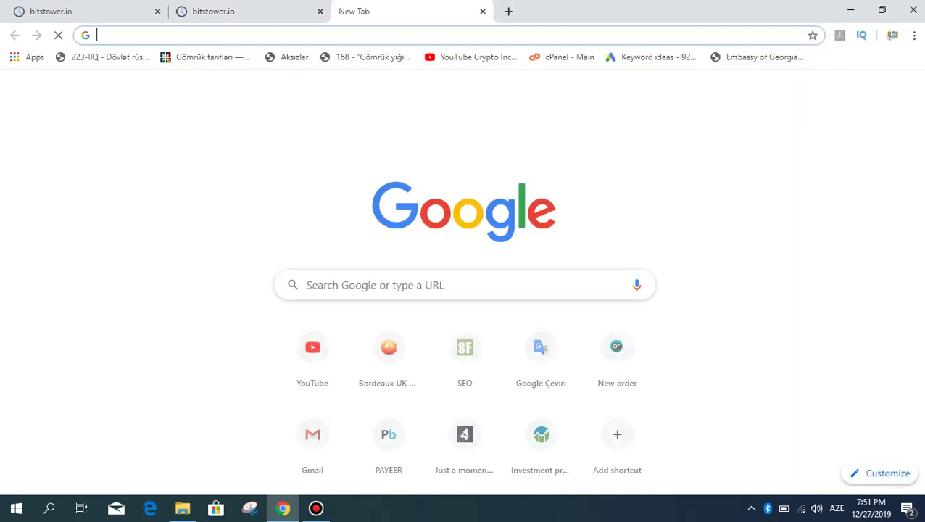
pyautogui.write('block')
pyautogui.press('Right')
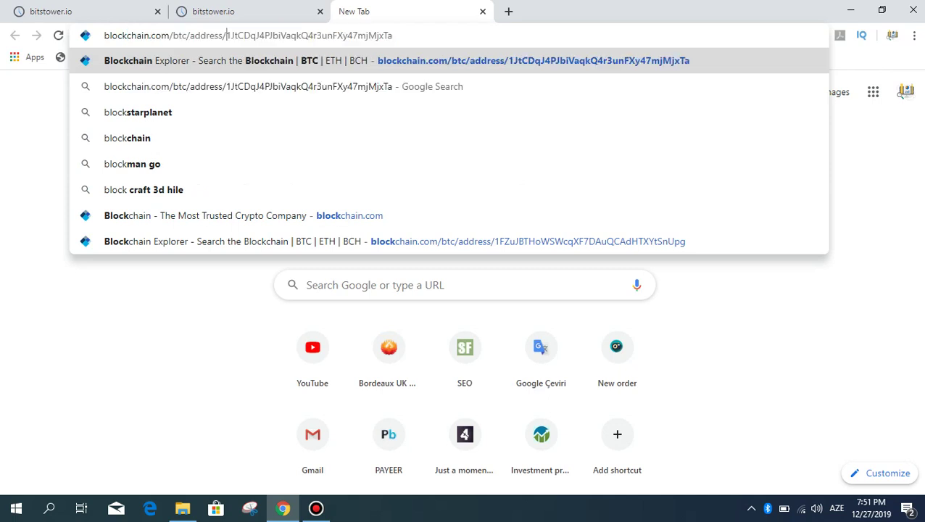
pyautogui.moveTo(392, 35); pyautogui.dragTo(195, 35)
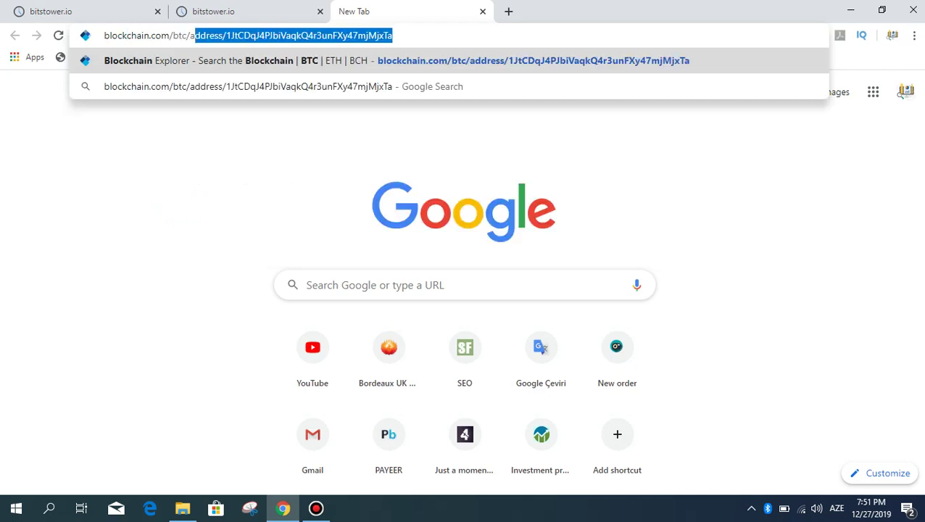
pyautogui.press('BackSpace')
pyautogui.press('BackSpace')
pyautogui.press('BackSpace')
pyautogui.press('BackSpace')
pyautogui.press('BackSpace')
pyautogui.press('BackSpace')
pyautogui.press('BackSpace')
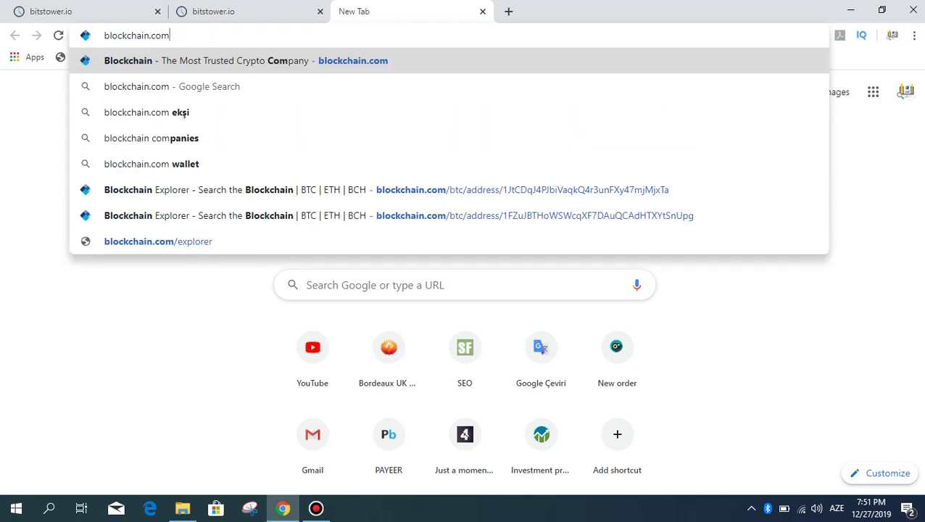
pyautogui.press('Return')
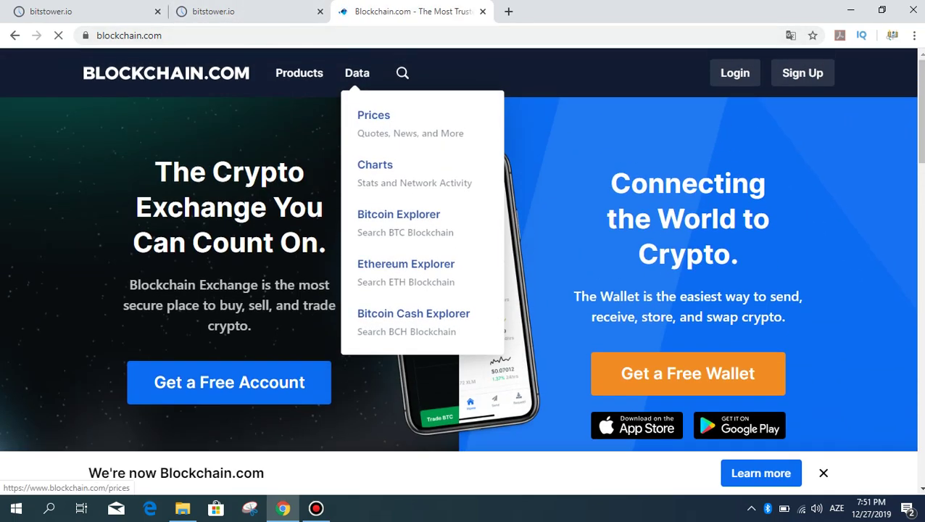
# Step: Look up the copied batch ID on Blockchain.com and return to the BitsTower withdrawal page
pyautogui.click(417, 72)
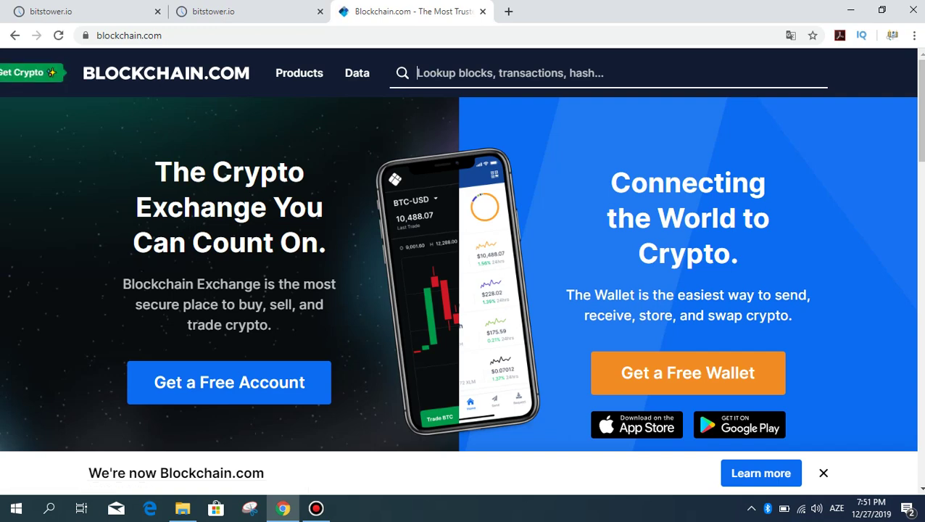
pyautogui.hotkey('ctrl', 'v')
pyautogui.press('Return')
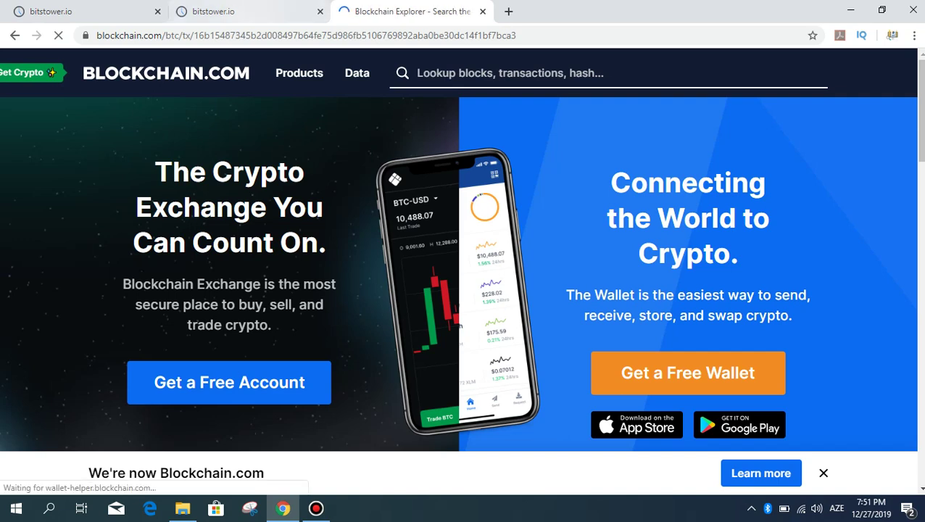
pyautogui.hotkey('ctrl', 'pageup')
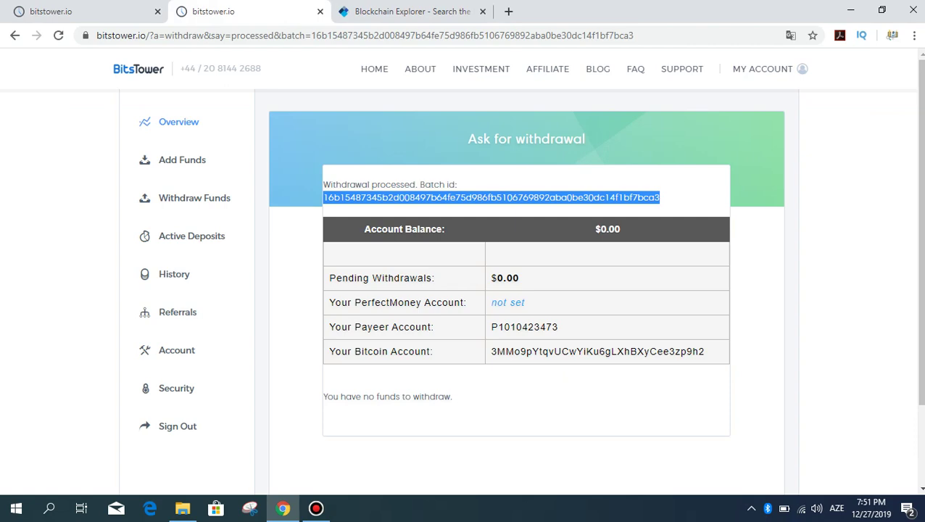
# Step: Examine the withdrawal transaction on Blockchain.com, including its summary, details, inputs and the output paid to the withdrawal's Bitcoin address
pyautogui.hotkey('ctrl', 'pagedown')
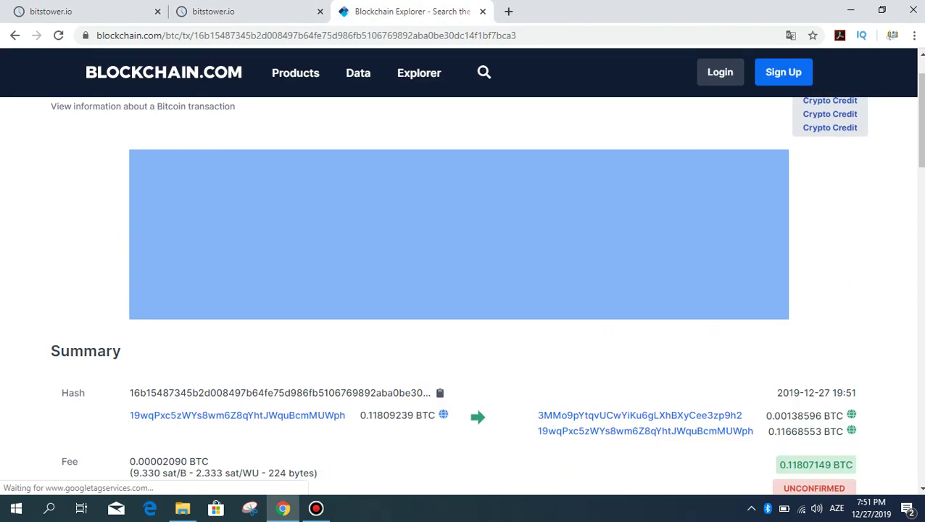
pyautogui.scroll(-2, 463, 290)
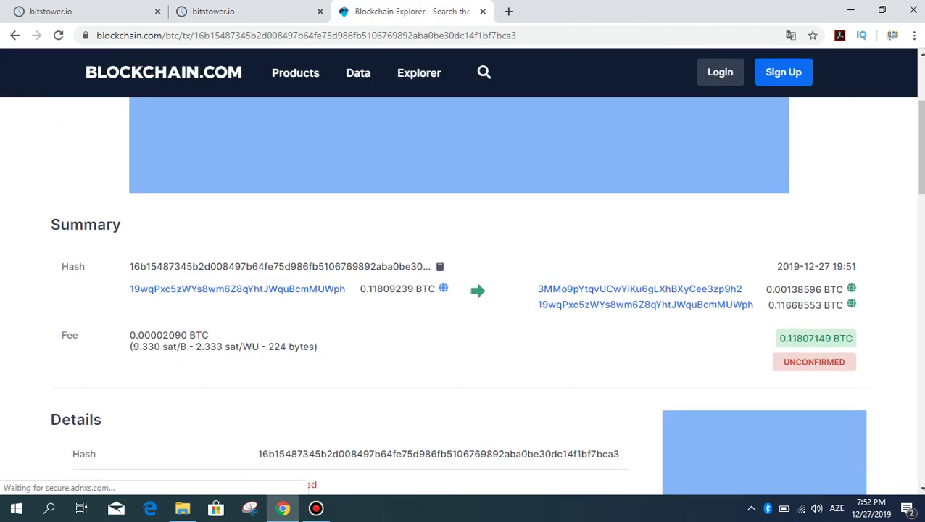
pyautogui.scroll(-2, 464, 290)
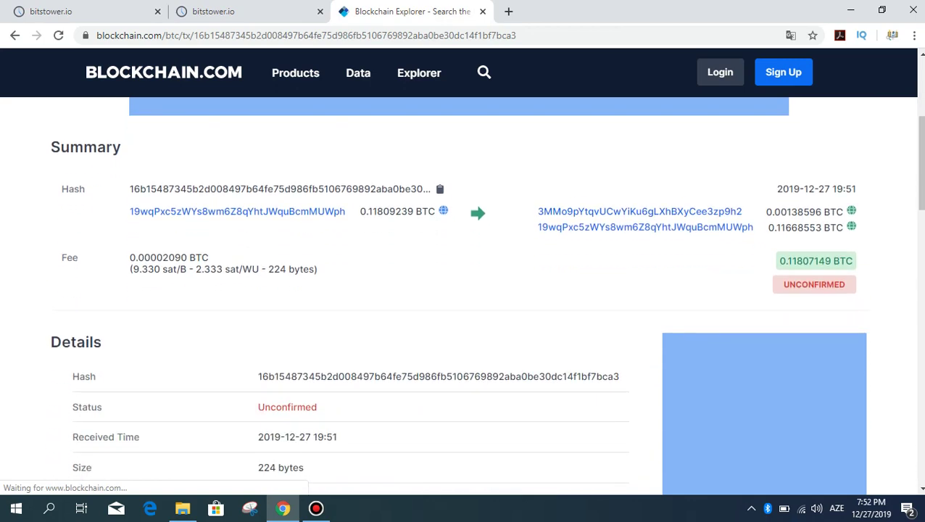
pyautogui.scroll(-3, 464, 290)
pyautogui.scroll(-3, 464, 290)
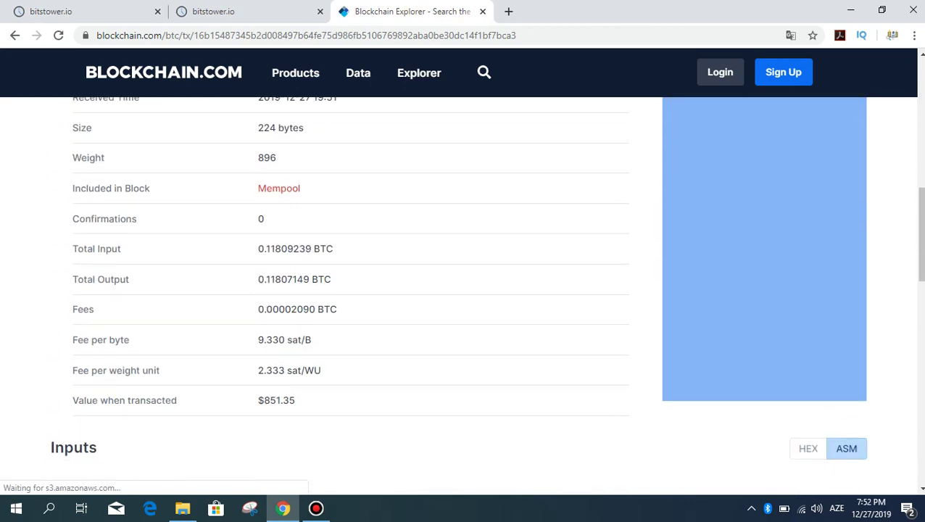
pyautogui.scroll(-5, 464, 290)
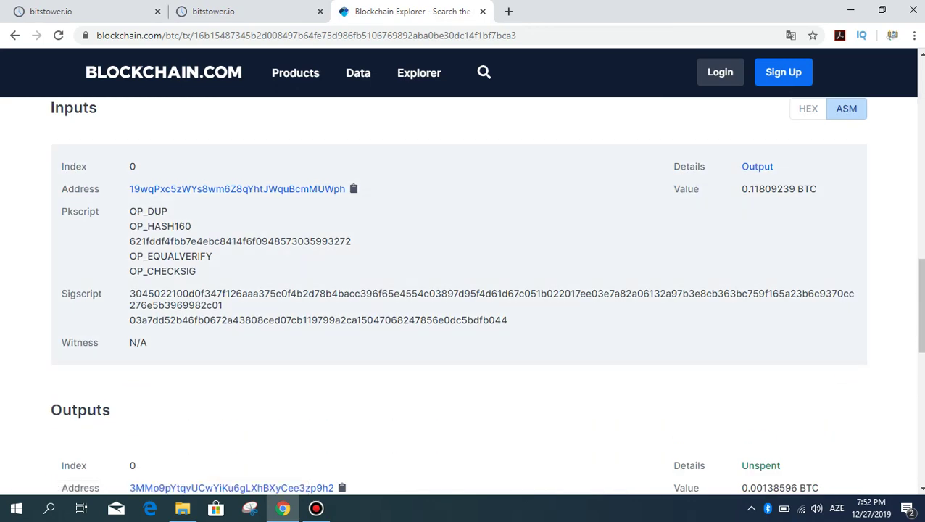
pyautogui.scroll(-3, 464, 290)
pyautogui.scroll(-3, 464, 290)
pyautogui.scroll(3, 232, 275)
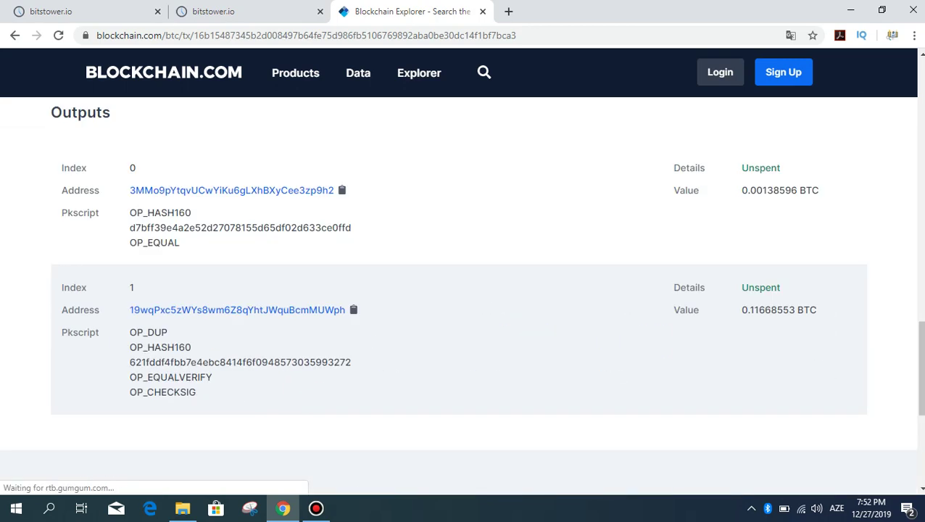
pyautogui.click(231, 275)
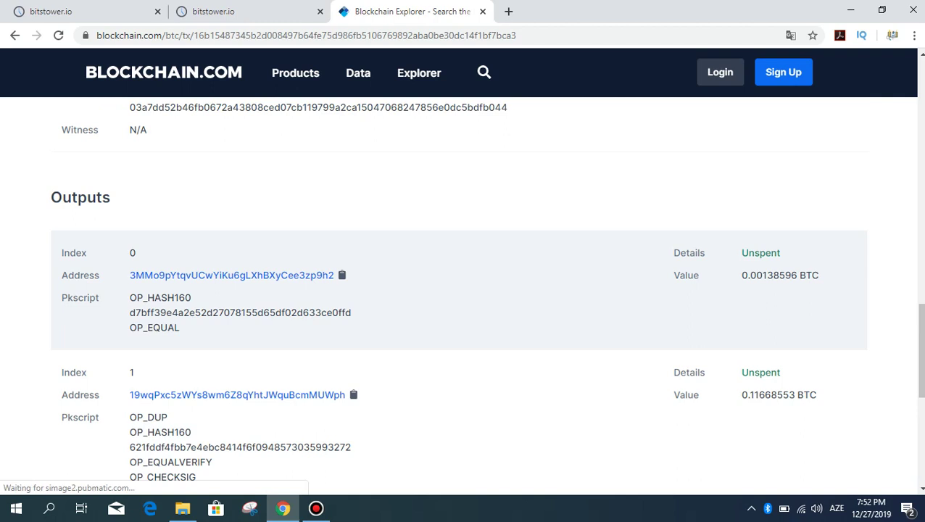
# Step: Open the BitsTower transaction history and review the deposit, earning and withdrawal entries, including the withdrawal's account and batch ID
pyautogui.hotkey('ctrl', 'shift', 'Tab')
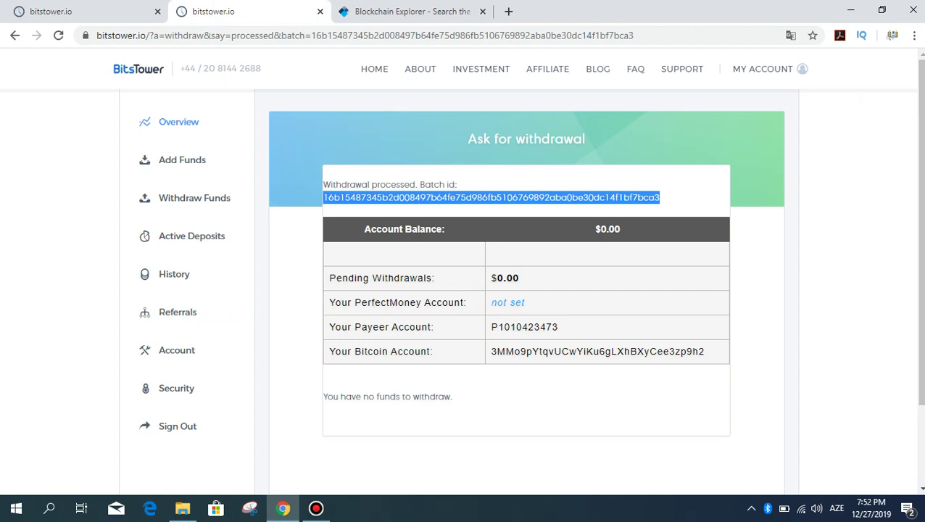
pyautogui.click(174, 274)
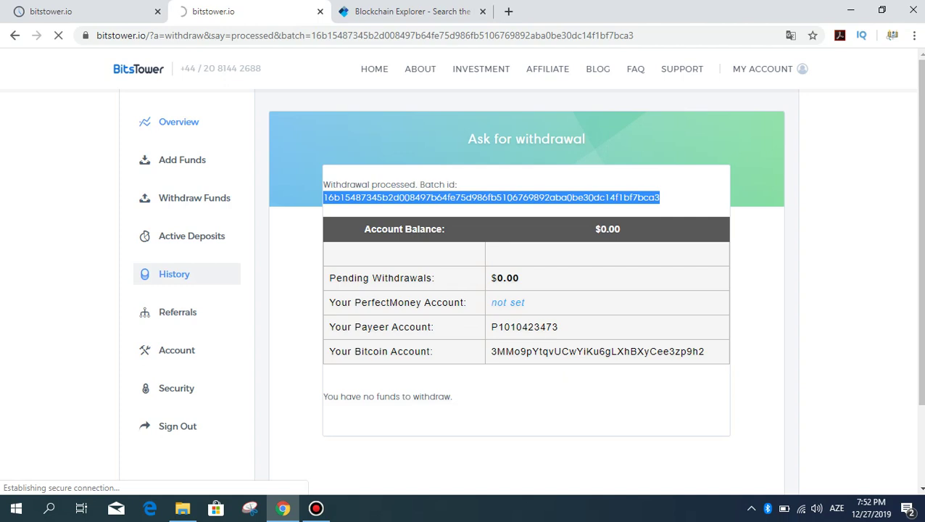
pyautogui.scroll(-1, 526, 290)
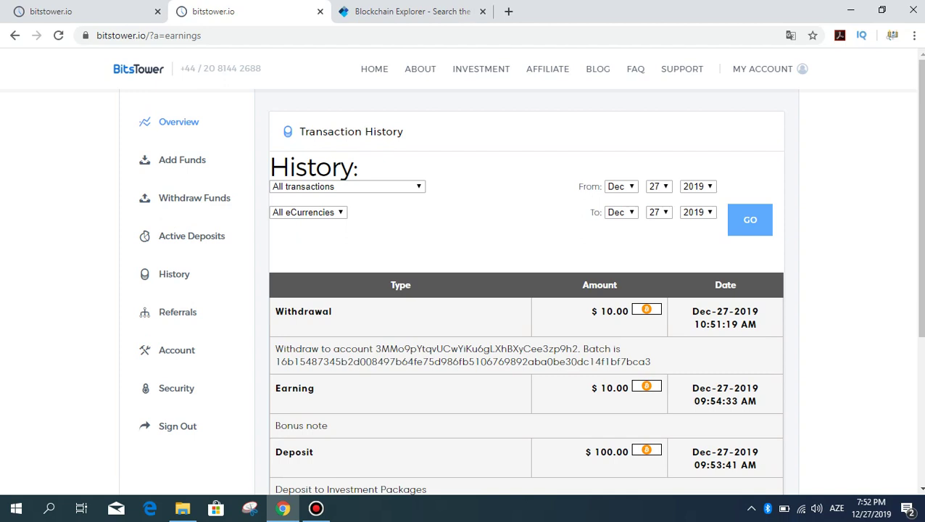
pyautogui.moveTo(592, 452); pyautogui.dragTo(623, 452)
pyautogui.click(623, 452)
pyautogui.moveTo(607, 389); pyautogui.dragTo(616, 389)
pyautogui.moveTo(410, 349); pyautogui.dragTo(498, 362)
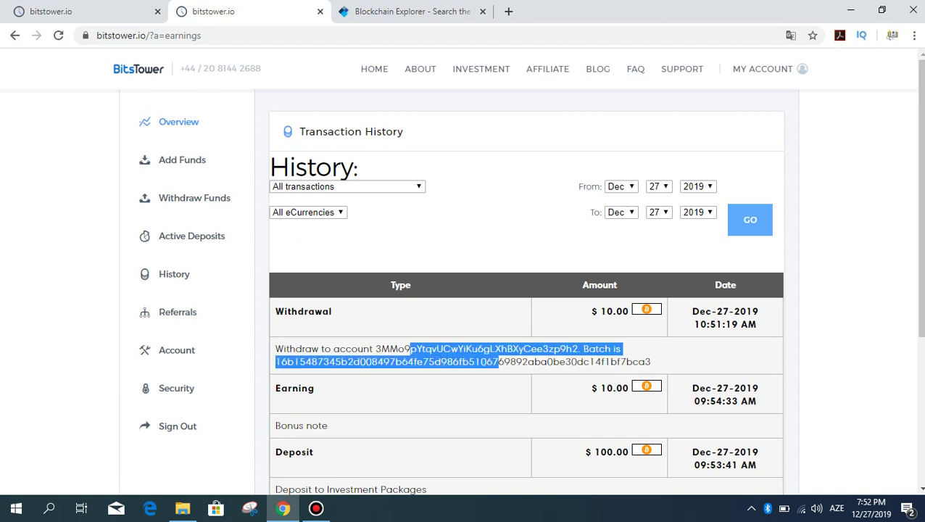
pyautogui.click(499, 362)
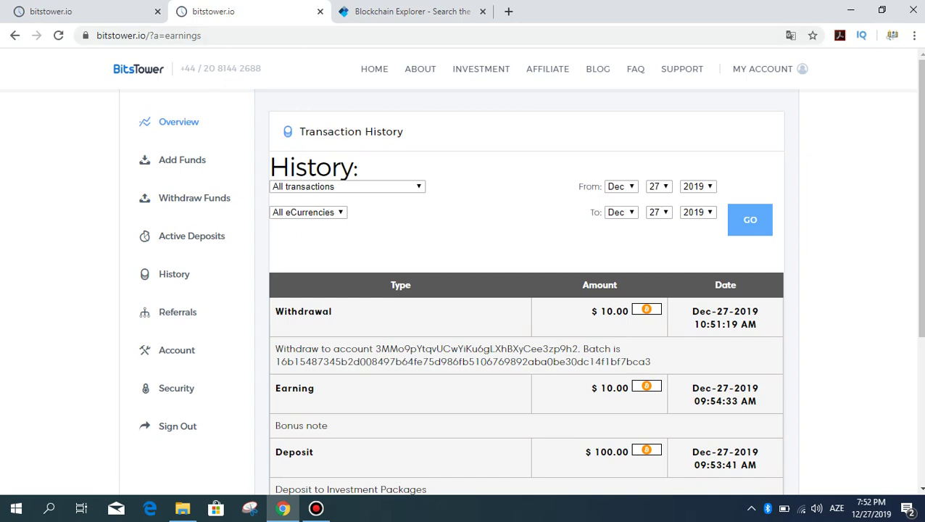
# Step: Recheck the transaction's outputs on Blockchain.com, and return to BitsTower to open the account overview
pyautogui.click(420, 12)
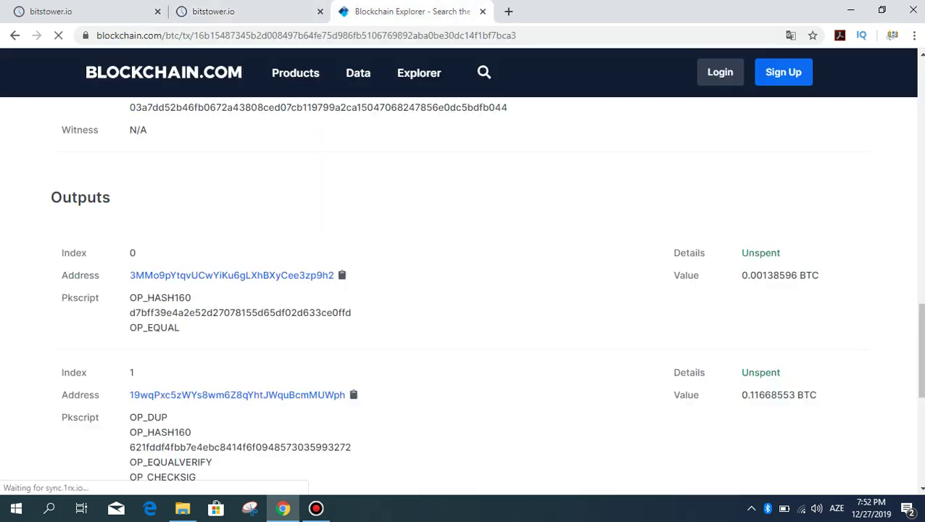
pyautogui.scroll(2, 459, 326)
pyautogui.scroll(-1, 459, 326)
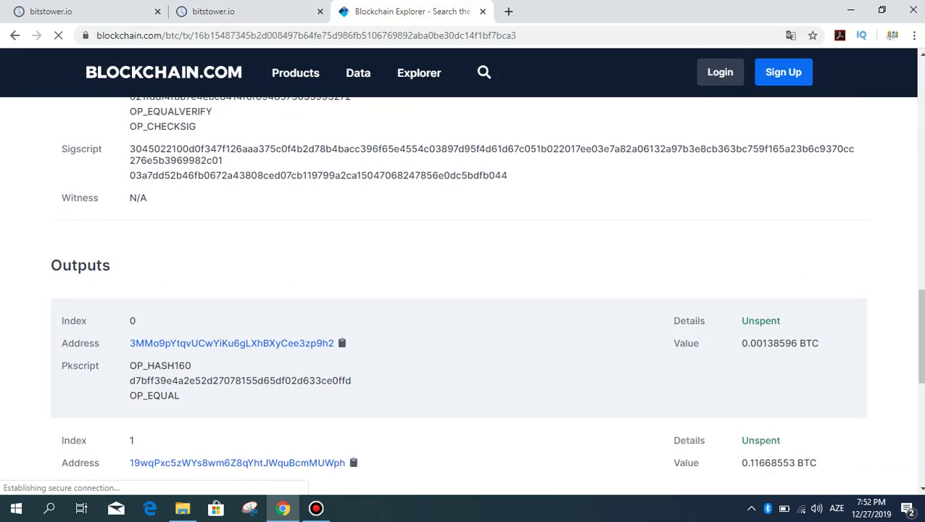
pyautogui.scroll(1, 462, 290)
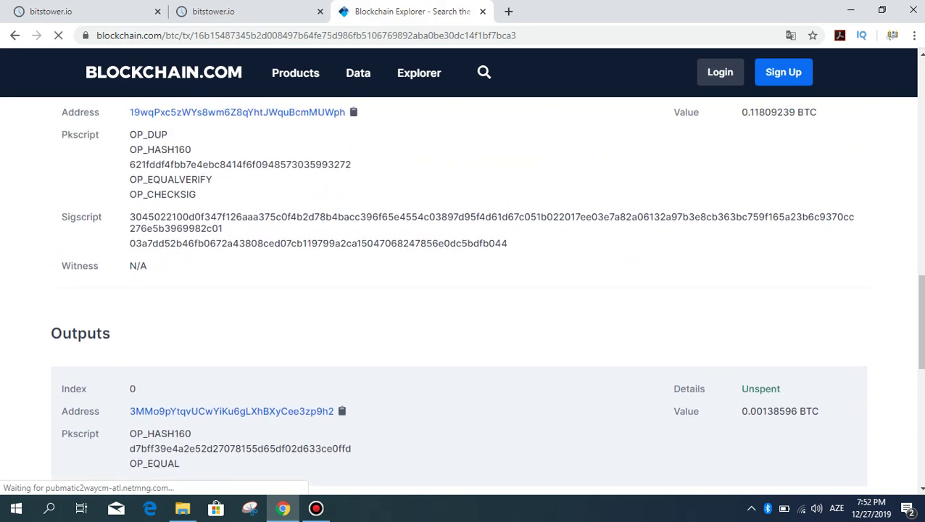
pyautogui.hotkey('ctrl', 'shift', 'Tab')
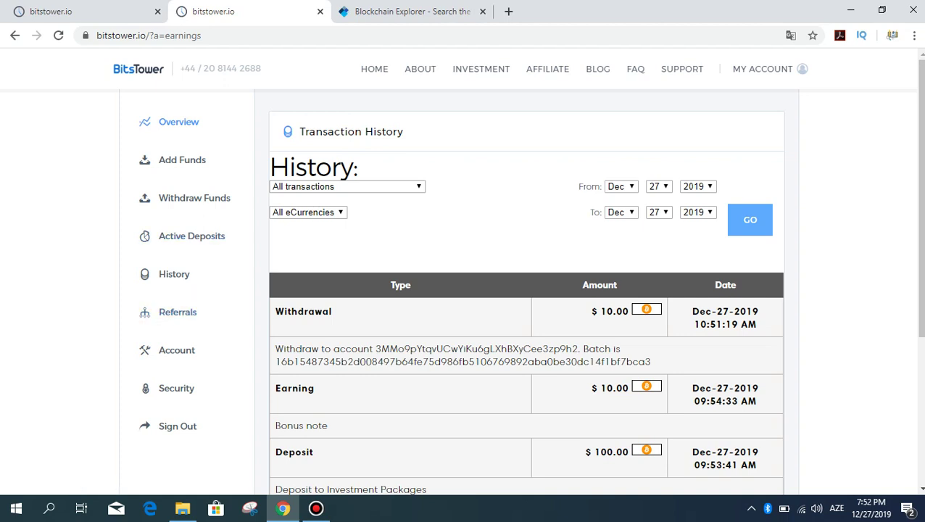
pyautogui.click(178, 122)
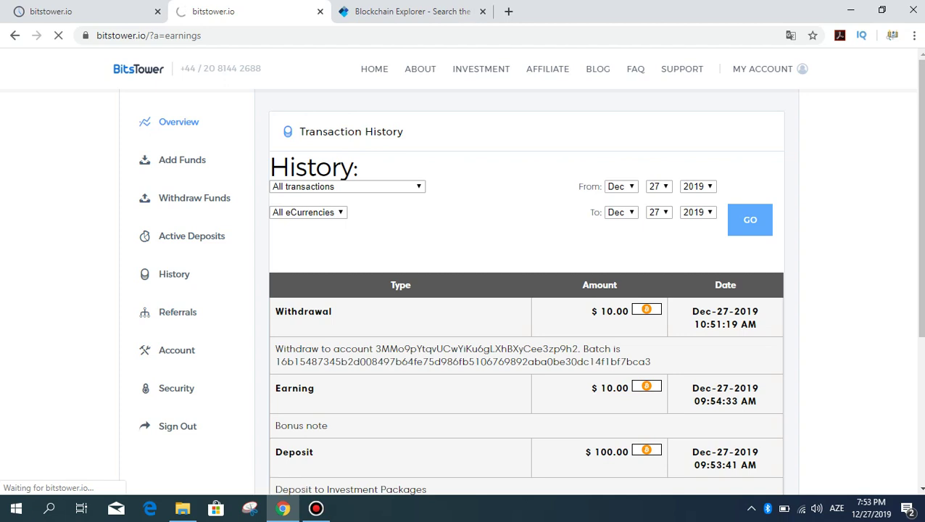